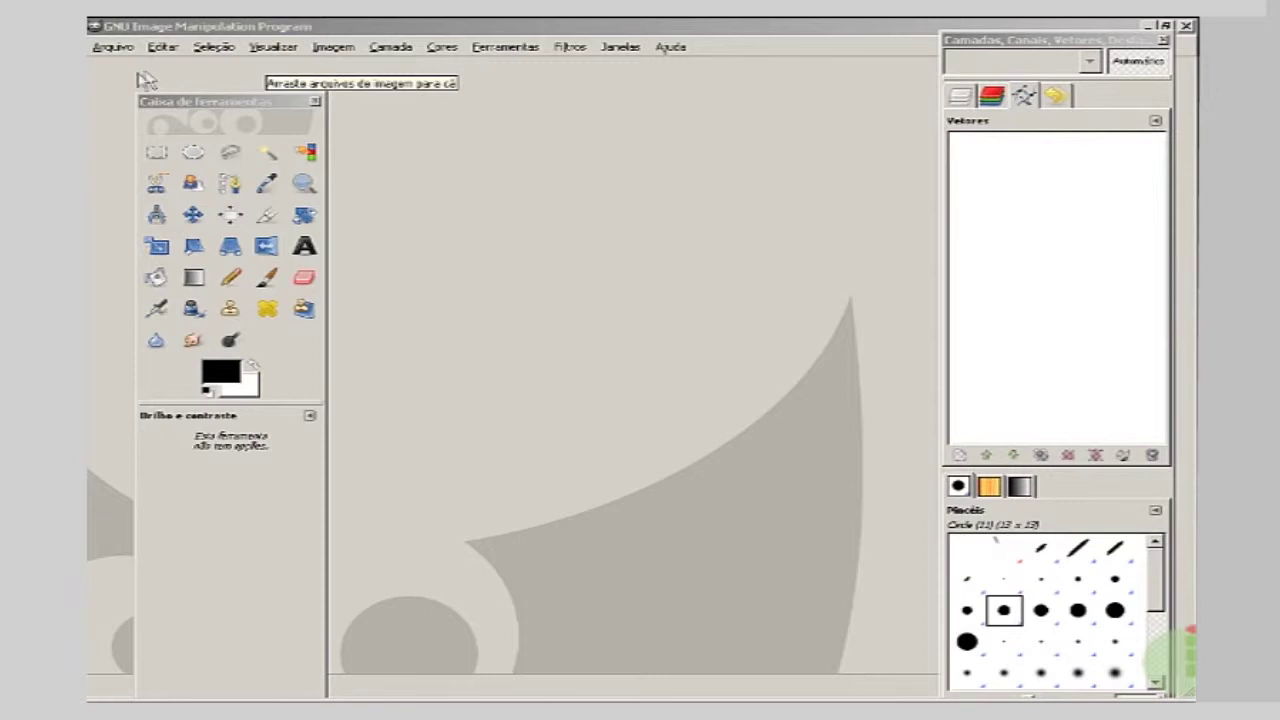
# - Open the image cha562.jpg from the cead_gimp folder
pyautogui.click(104, 54)
pyautogui.click(107, 48)
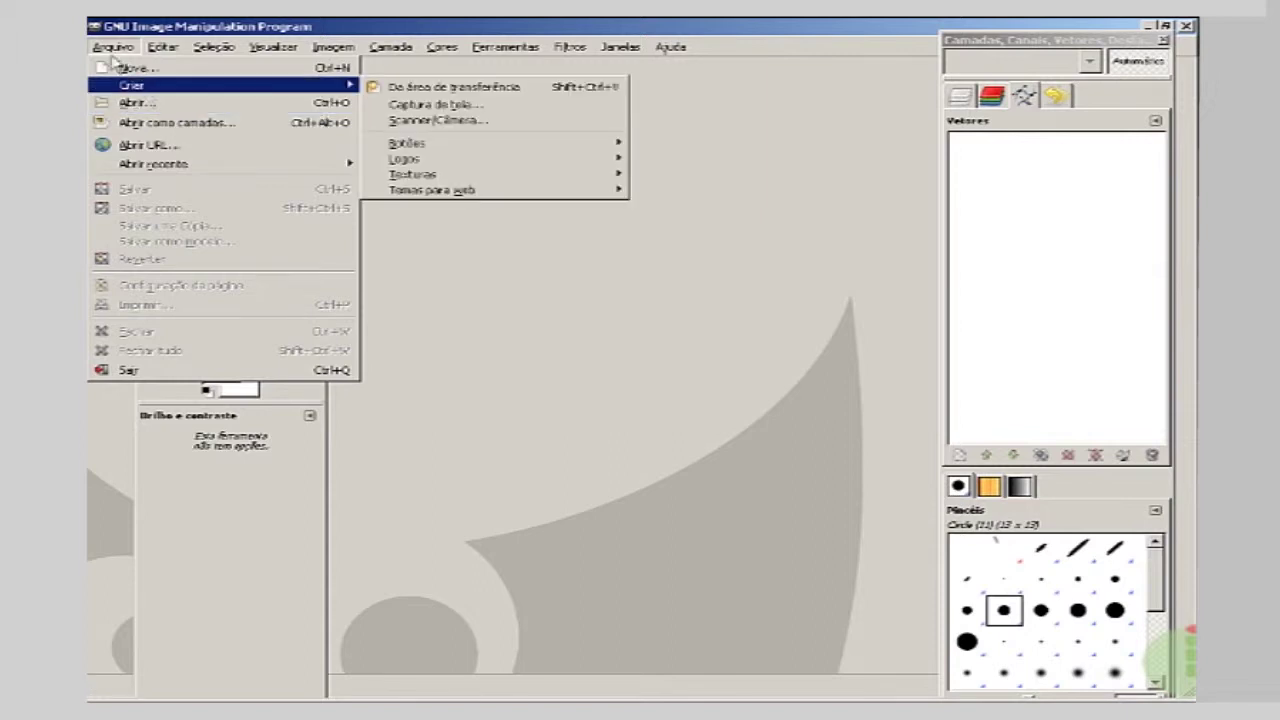
pyautogui.click(158, 103)
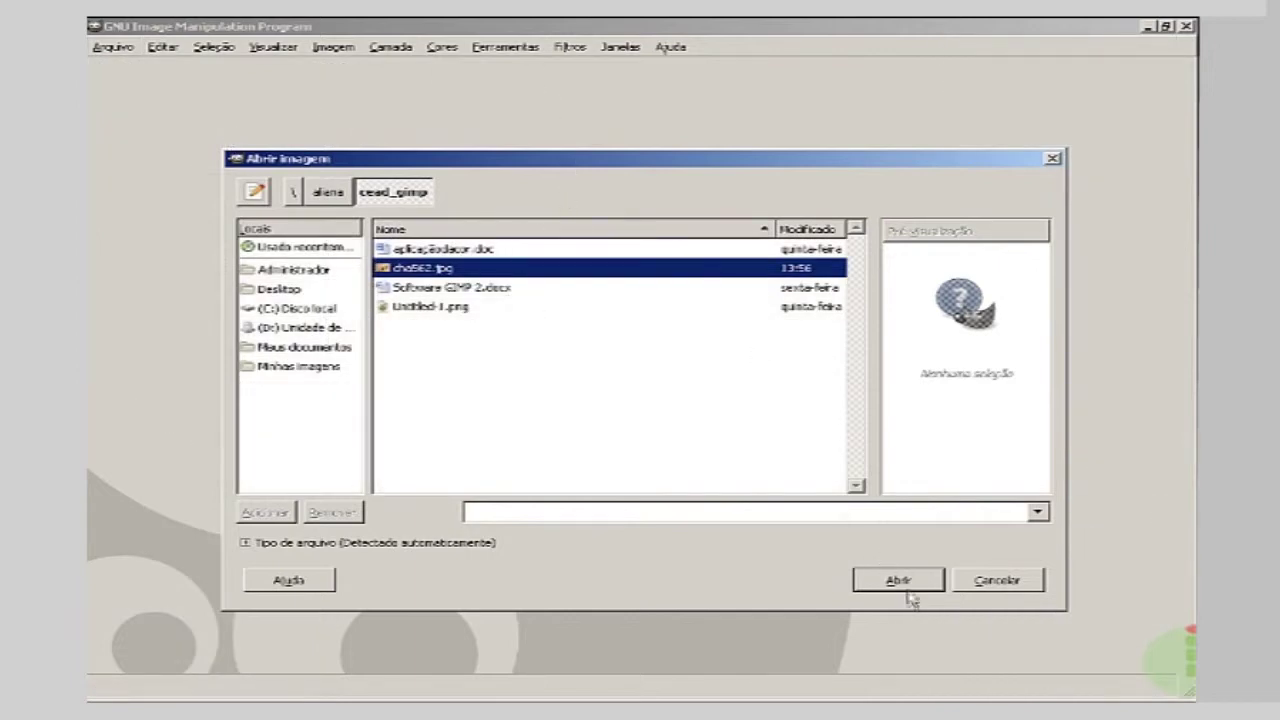
pyautogui.click(432, 268)
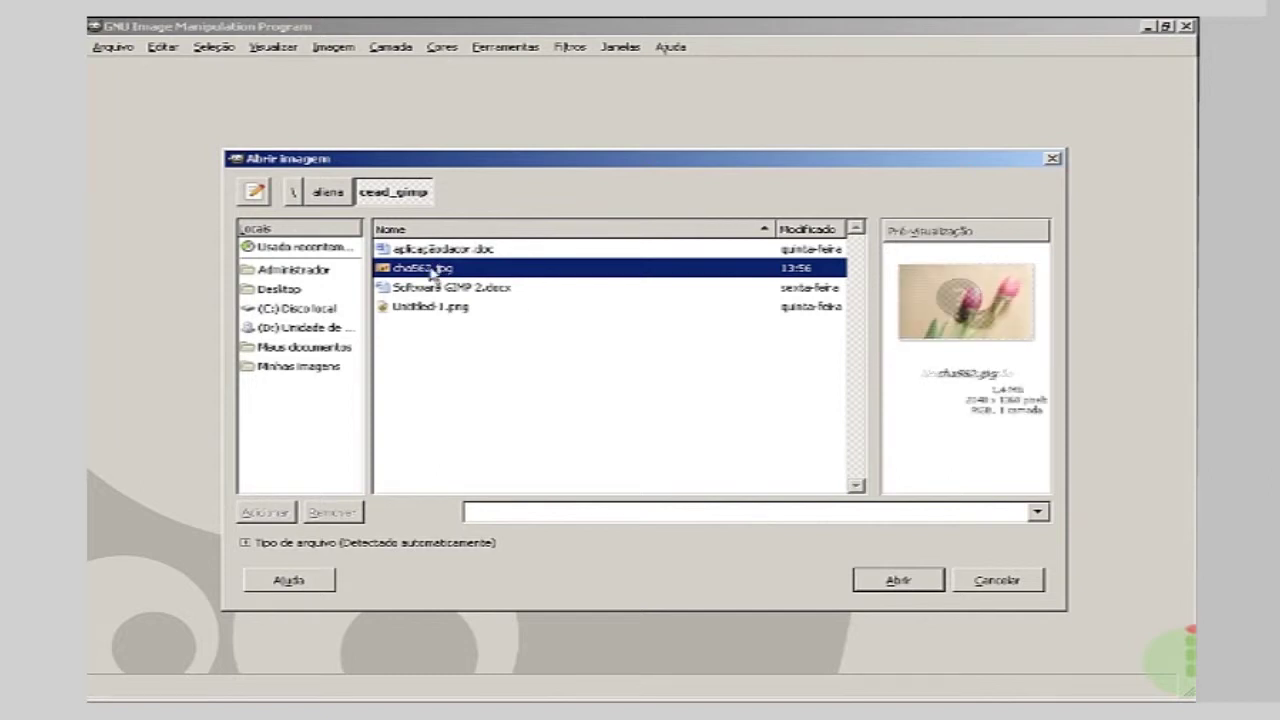
pyautogui.click(875, 582)
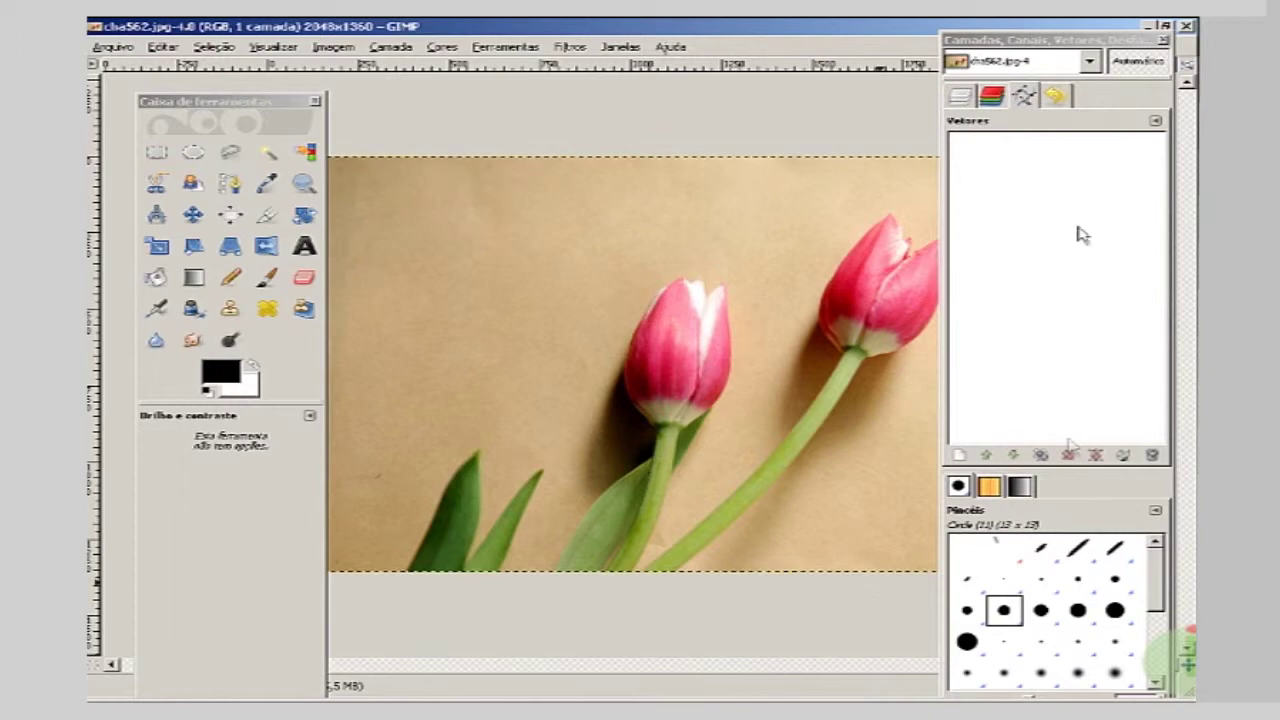
# - Close the Layers, Channels and Paths dock and shift the toolbox slightly to uncover more of the tulip image
pyautogui.click(1128, 58)
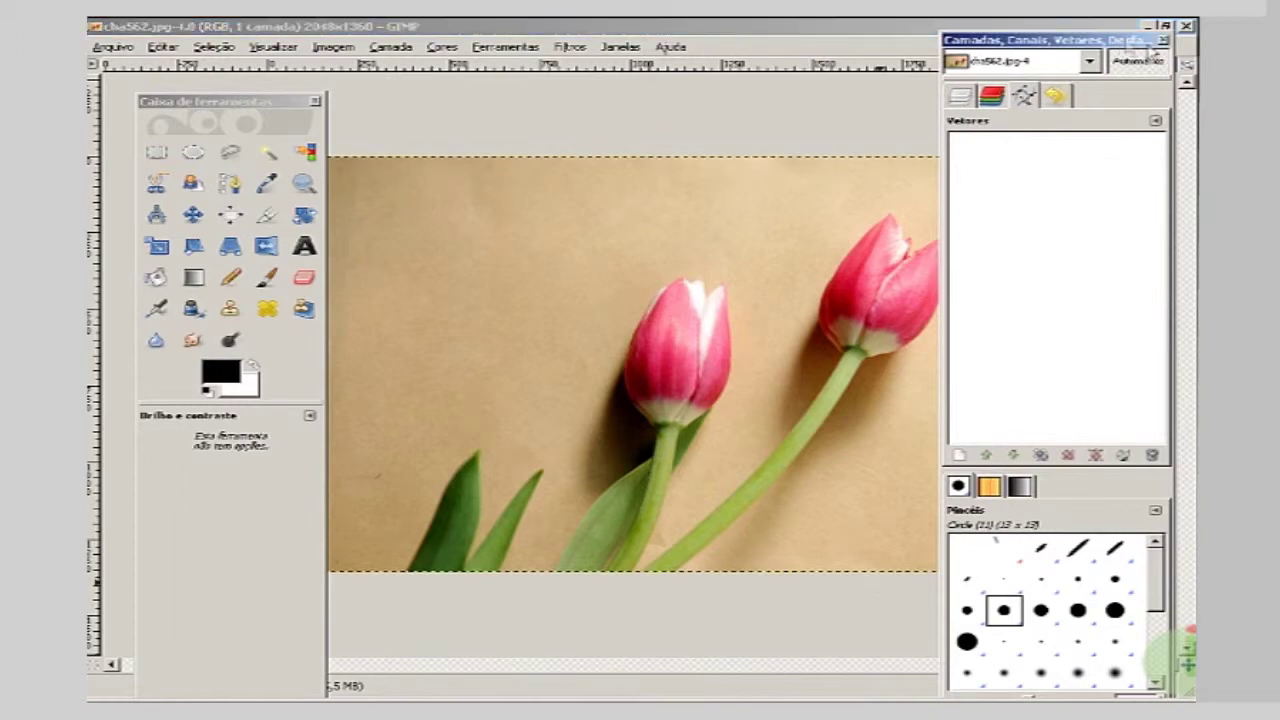
pyautogui.click(1181, 66)
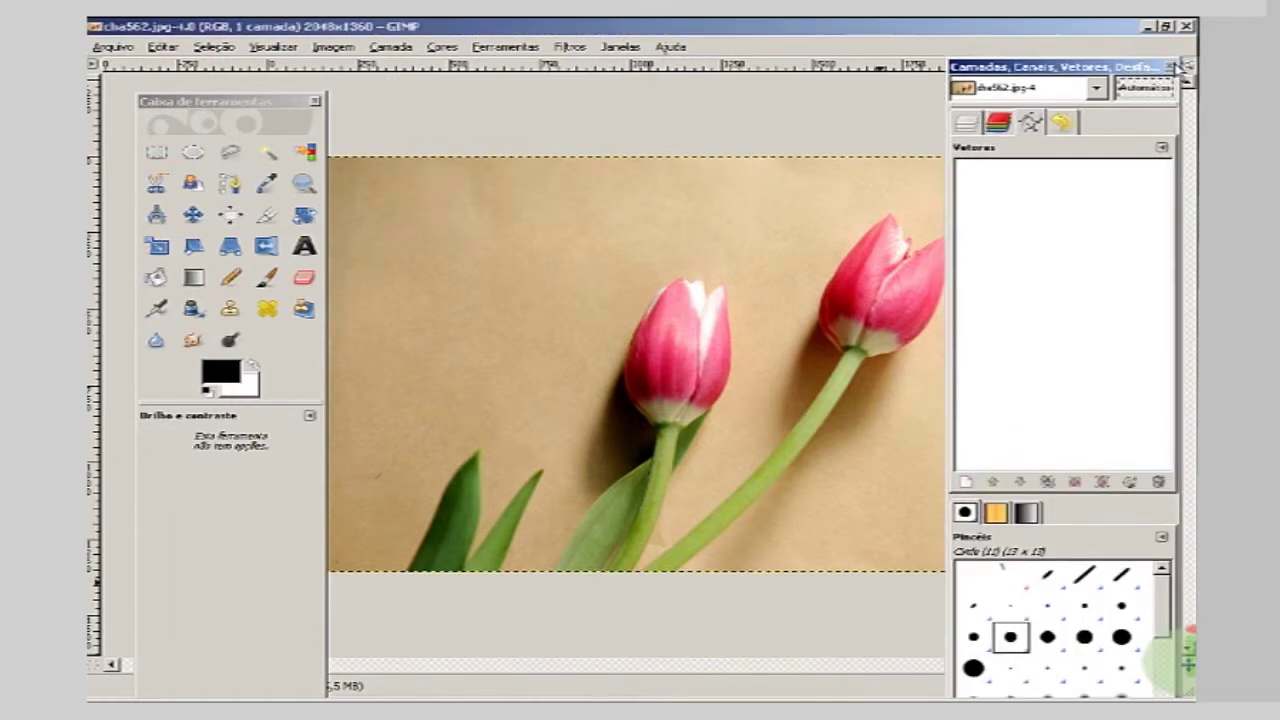
pyautogui.click(233, 102)
pyautogui.moveTo(233, 103); pyautogui.dragTo(231, 99)
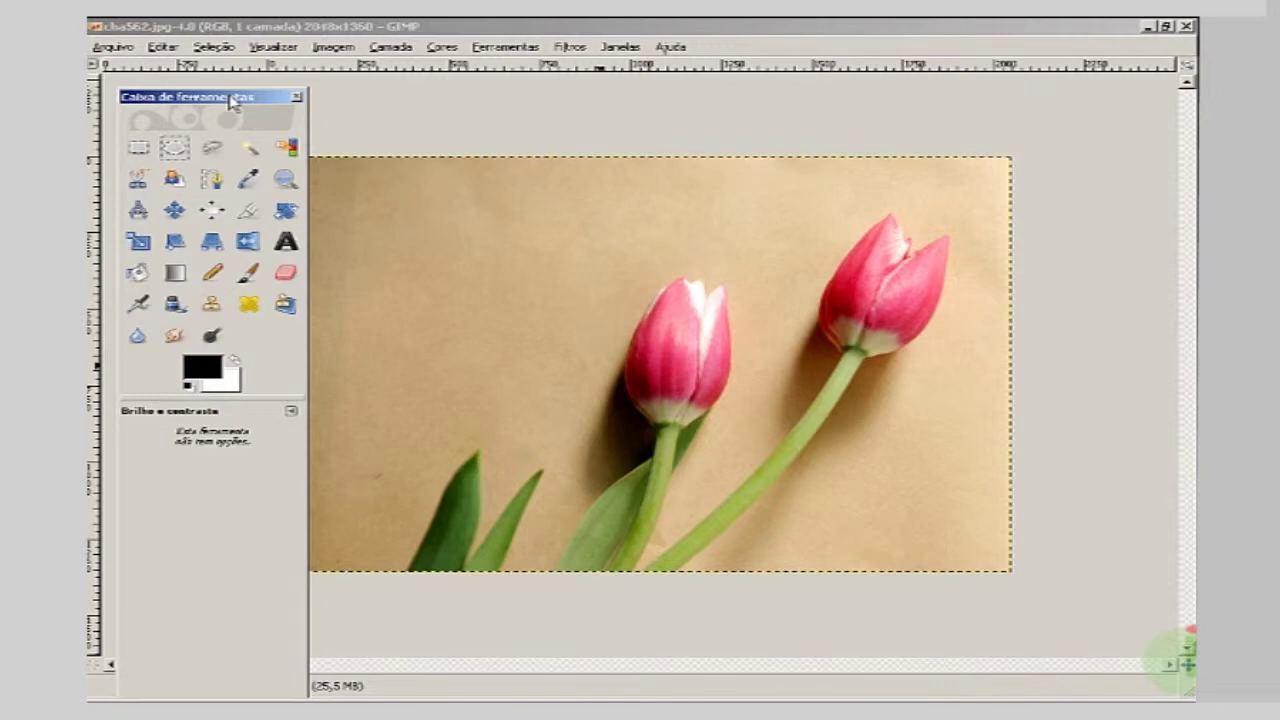
# - Inspect the image's print size and print resolution settings, leaving them without changes
pyautogui.click(323, 52)
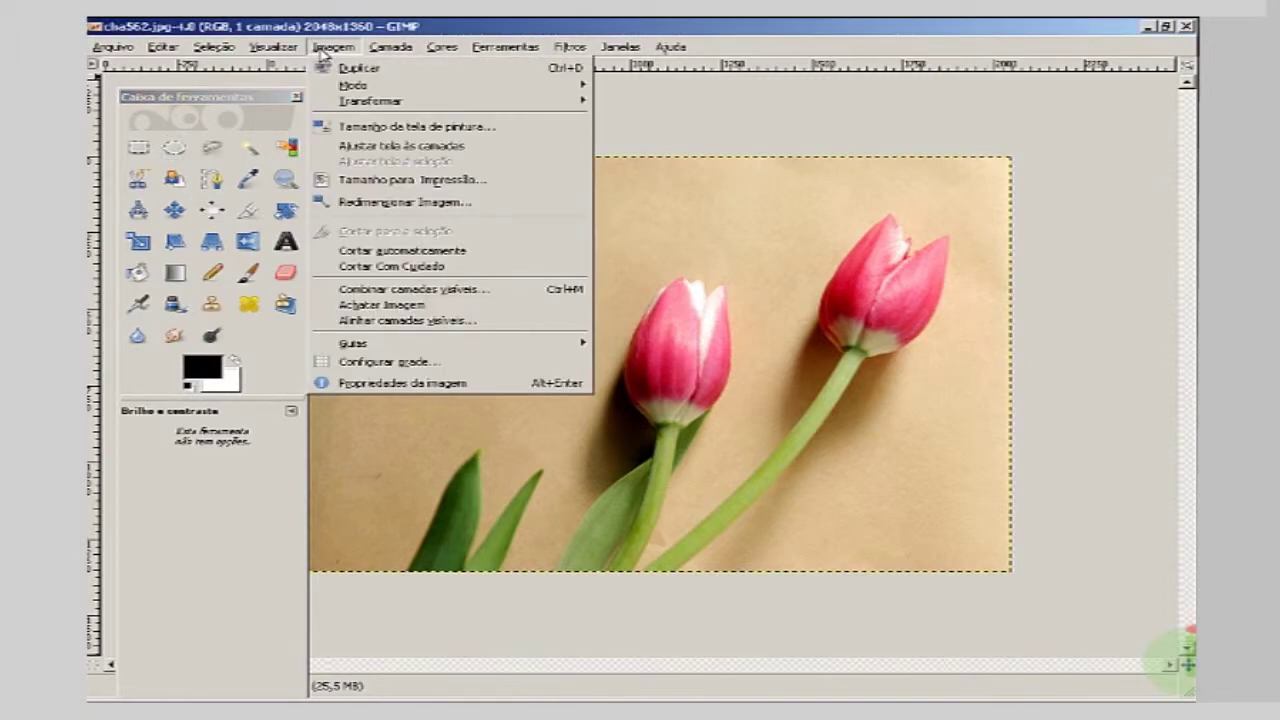
pyautogui.click(413, 178)
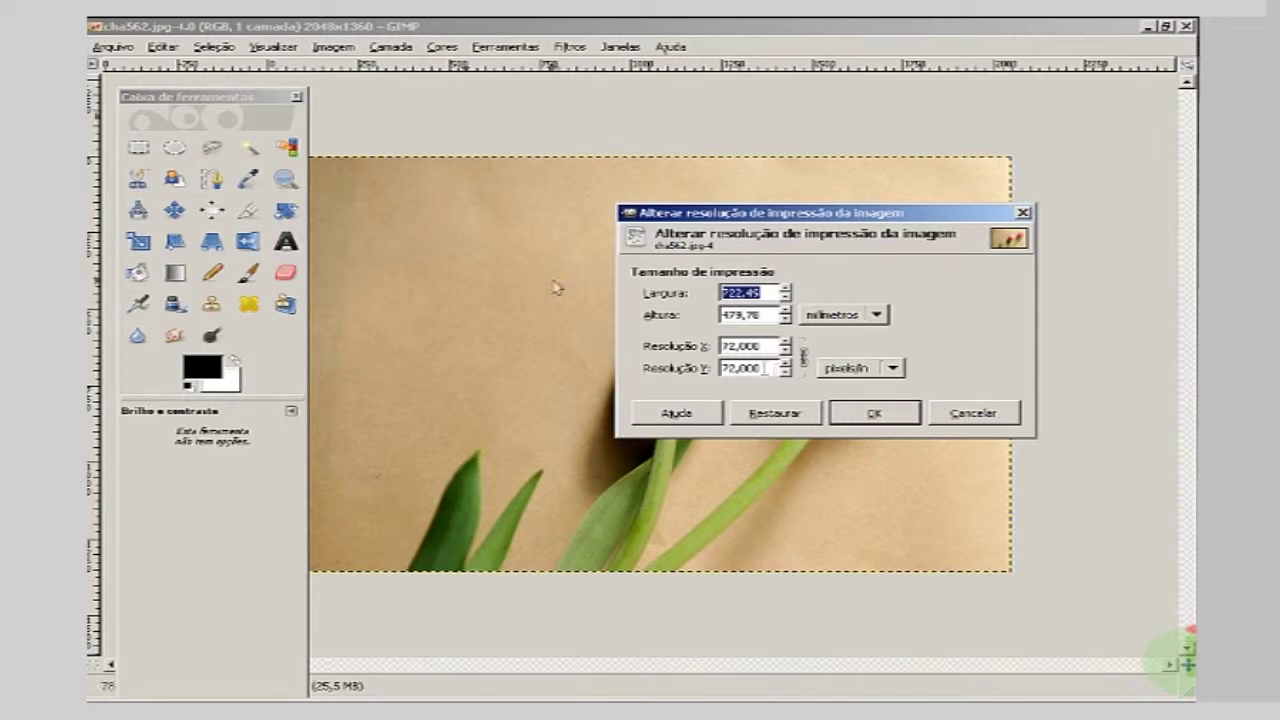
pyautogui.click(975, 418)
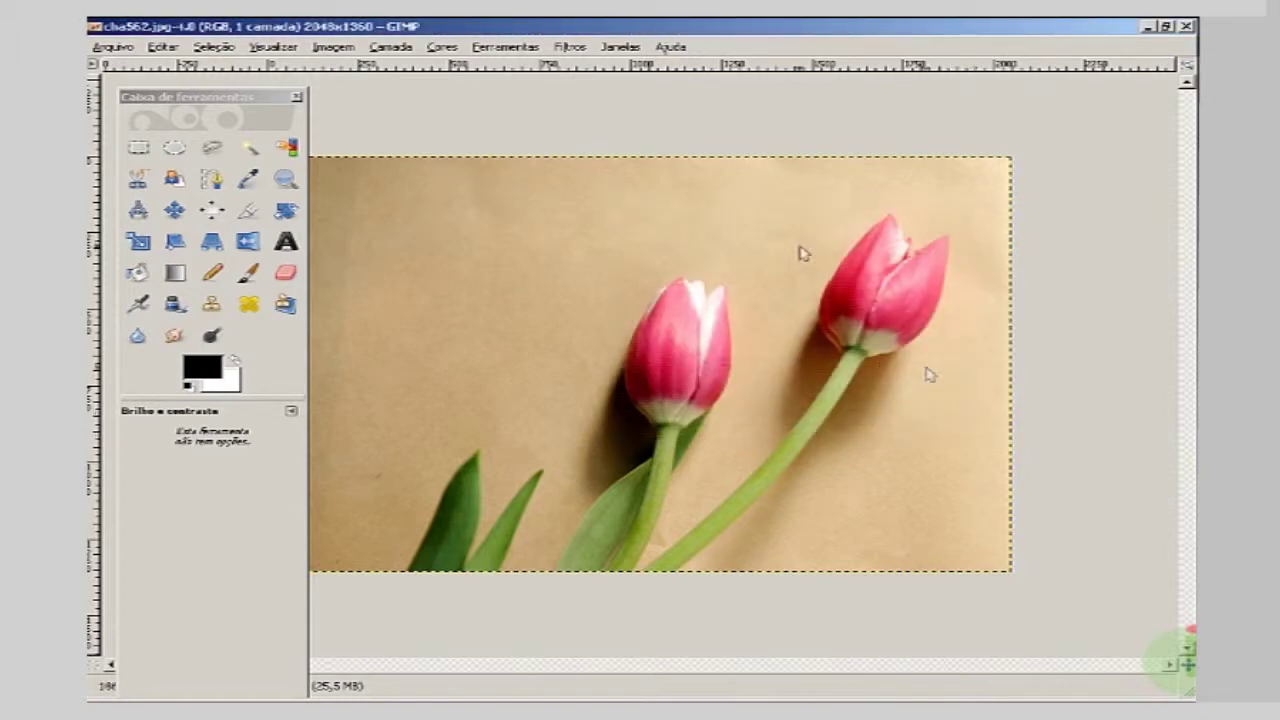
# - Magnify the petals of the middle tulip with the Zoom tool in zoom-in mode to examine its pixels
pyautogui.click(285, 180)
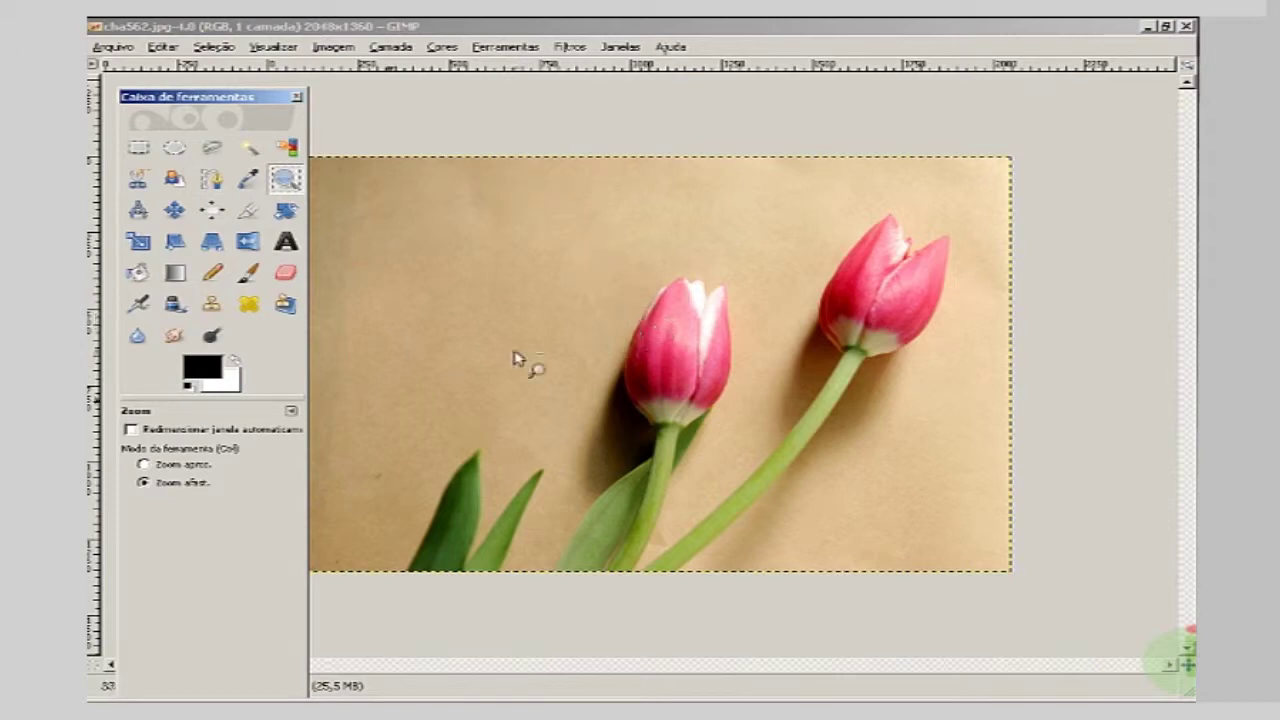
pyautogui.click(145, 466)
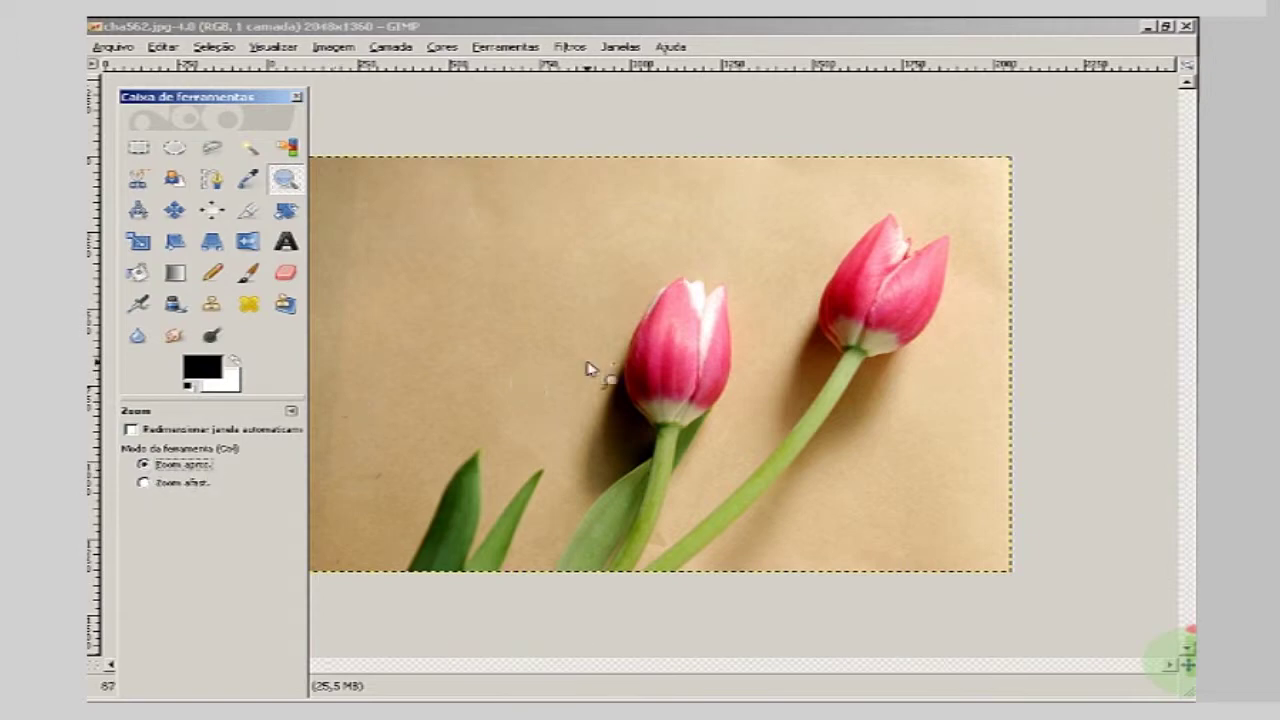
pyautogui.click(641, 335)
pyautogui.moveTo(643, 345); pyautogui.dragTo(715, 392)
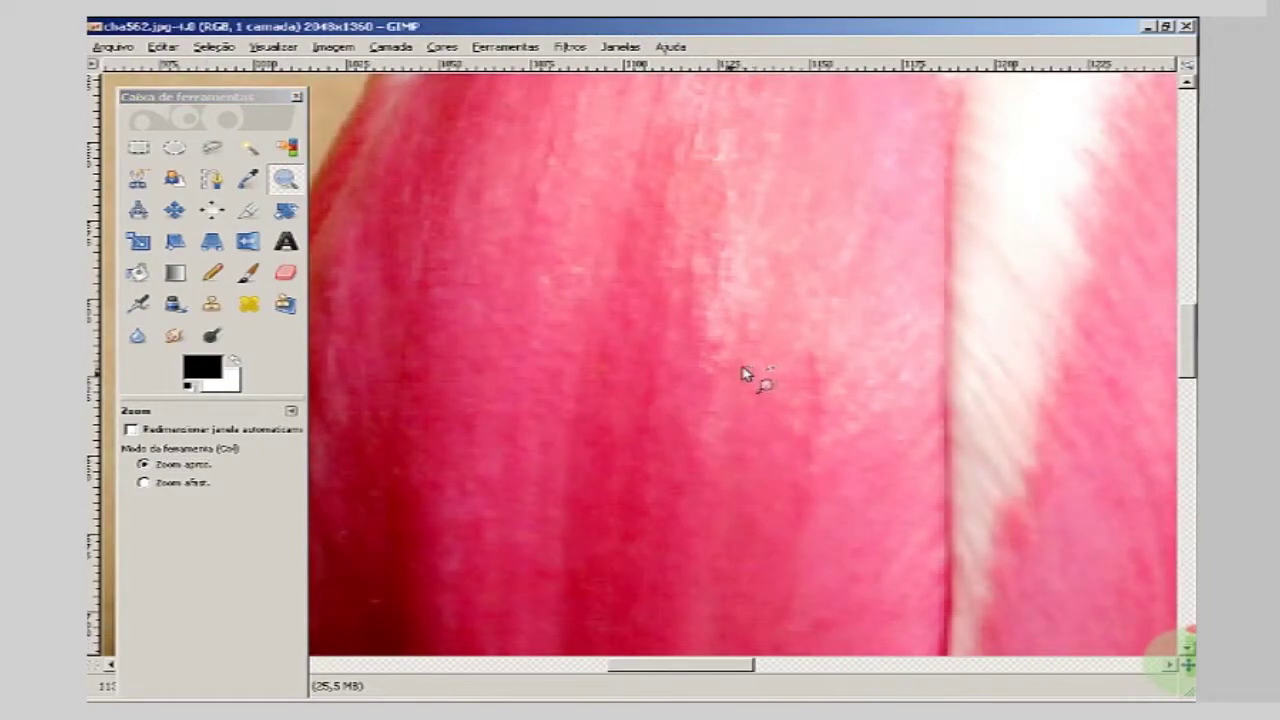
pyautogui.moveTo(541, 227); pyautogui.dragTo(978, 562)
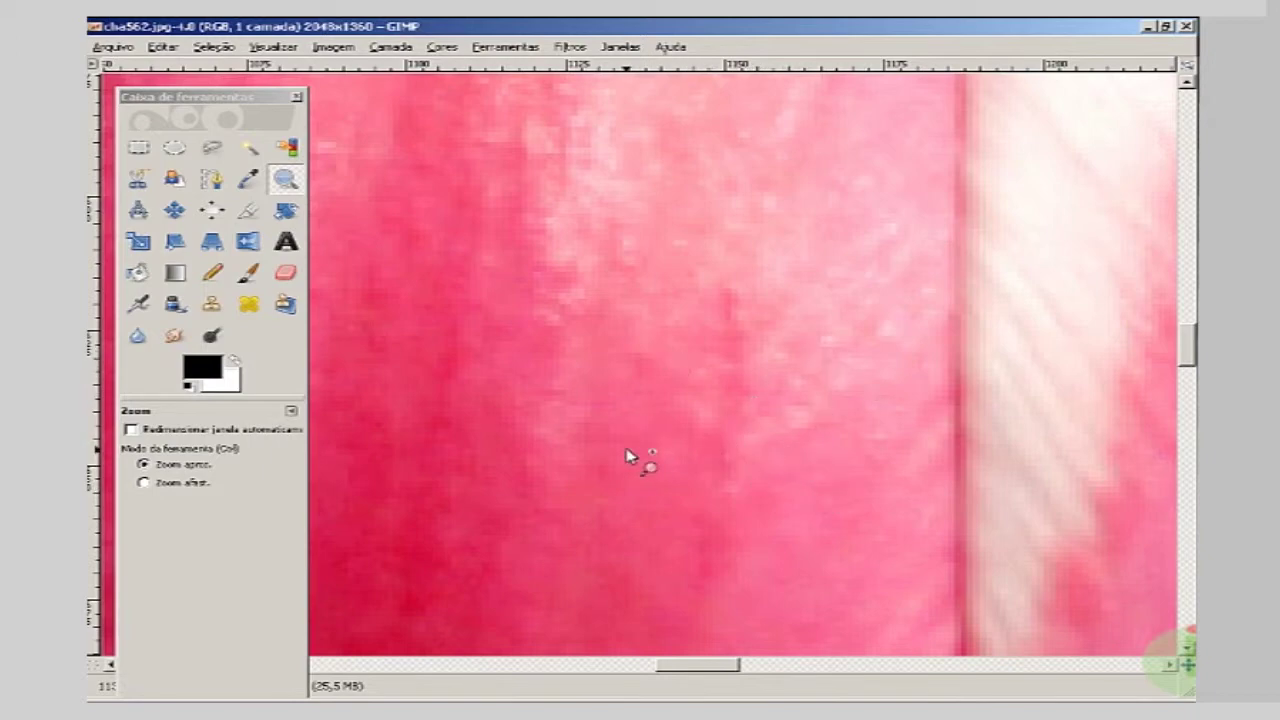
# - Zoom back out step by step by temporarily reversing the Zoom tool until most of the tulip blossom fits in view
pyautogui.press('ctrl')
pyautogui.press('ctrl')
pyautogui.click(775, 432)
pyautogui.click(775, 432)
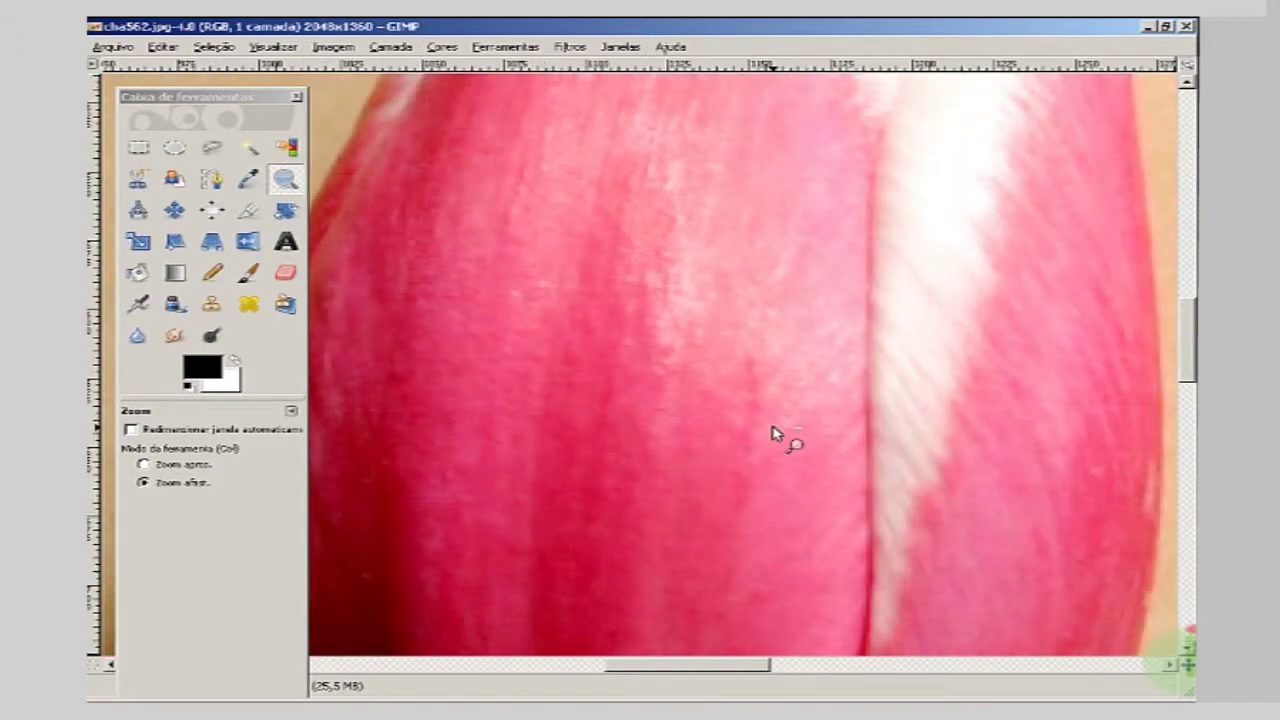
pyautogui.click(775, 432)
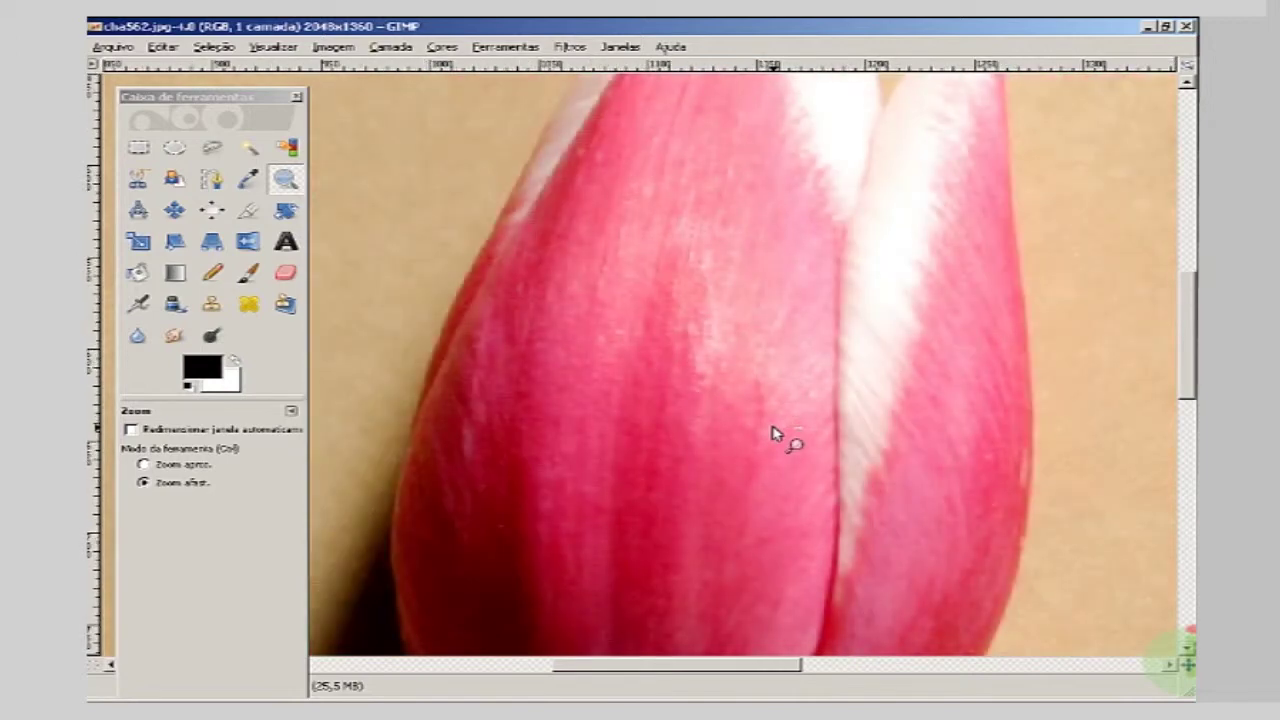
pyautogui.keyDown('ctrl'); pyautogui.click(775, 432); pyautogui.keyUp('ctrl')
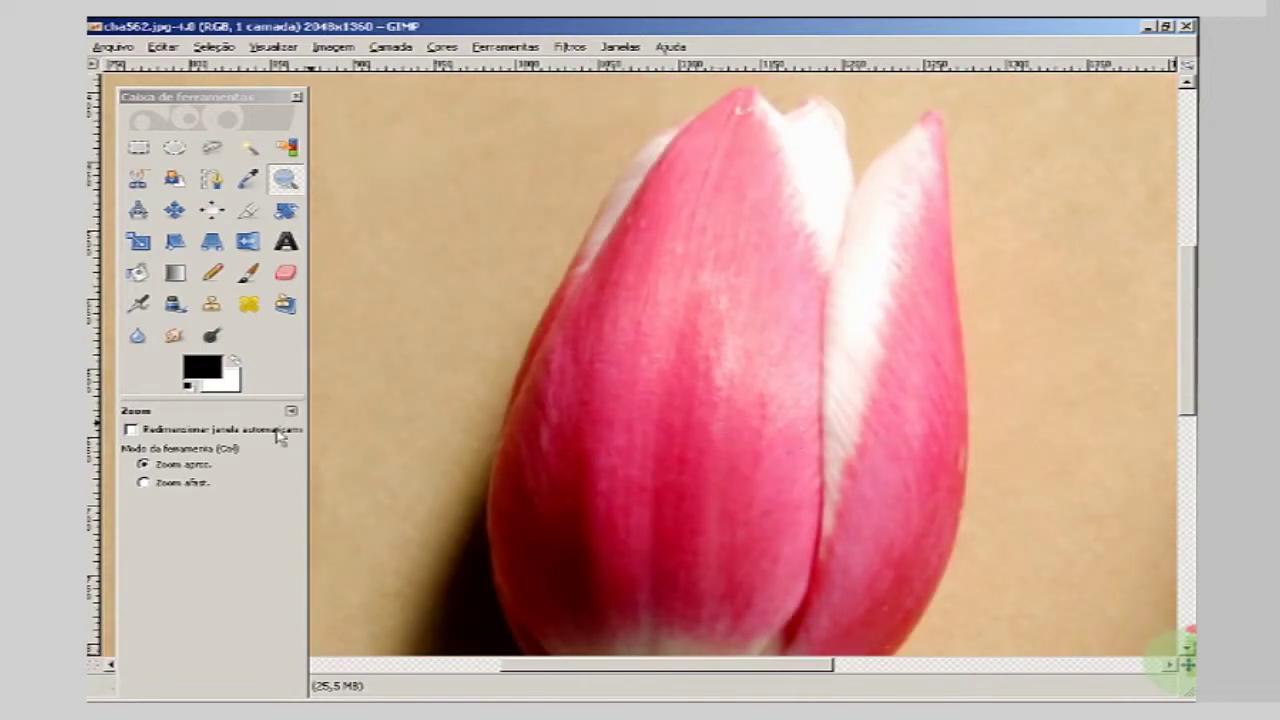
# - Set the Zoom tool to zoom-out mode and reduce the view until both tulips and the image's edges are visible
pyautogui.click(193, 487)
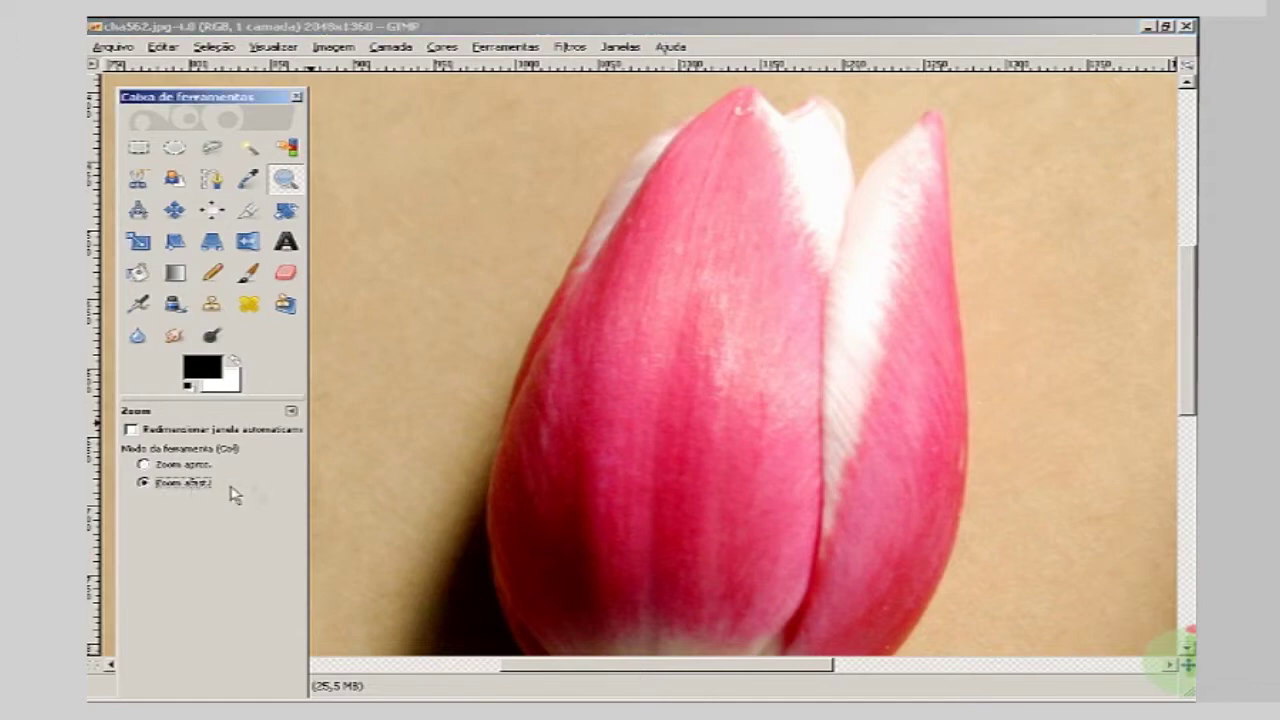
pyautogui.click(730, 479)
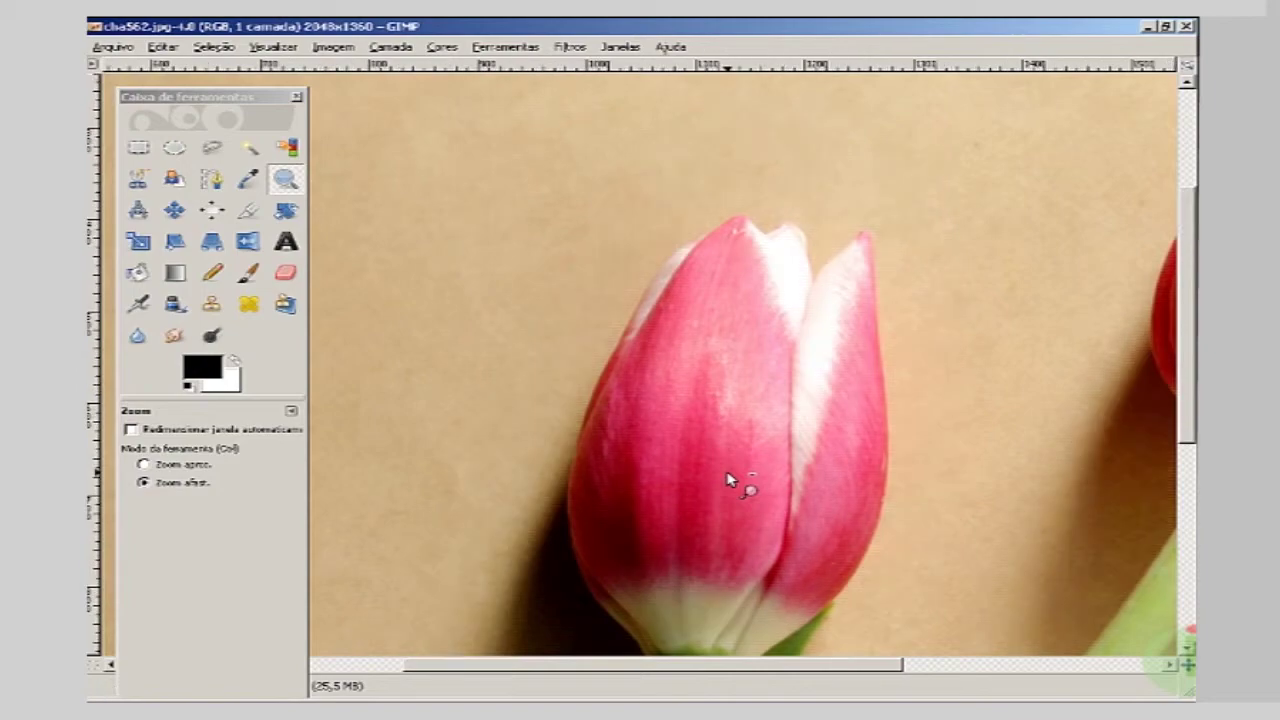
pyautogui.click(730, 479)
pyautogui.click(730, 479)
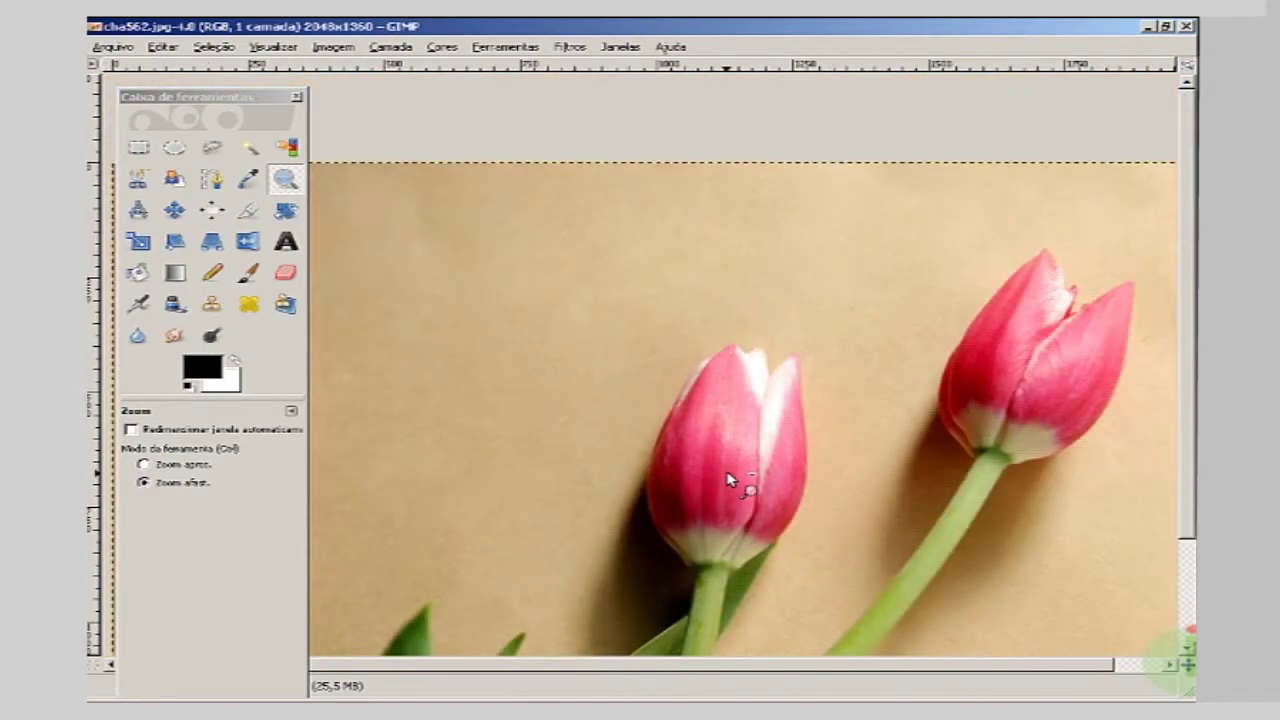
pyautogui.click(730, 479)
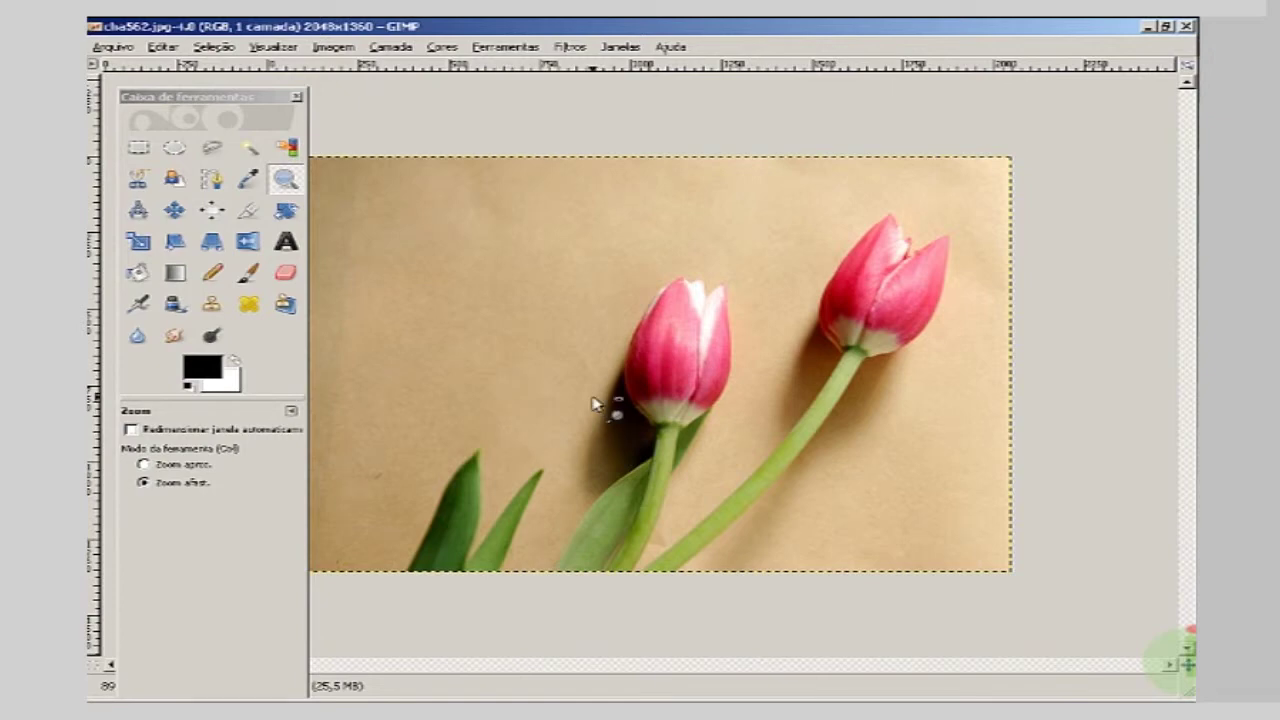
# - Set the image's print resolution to 150 pixels/in for both X and Y
pyautogui.click(347, 47)
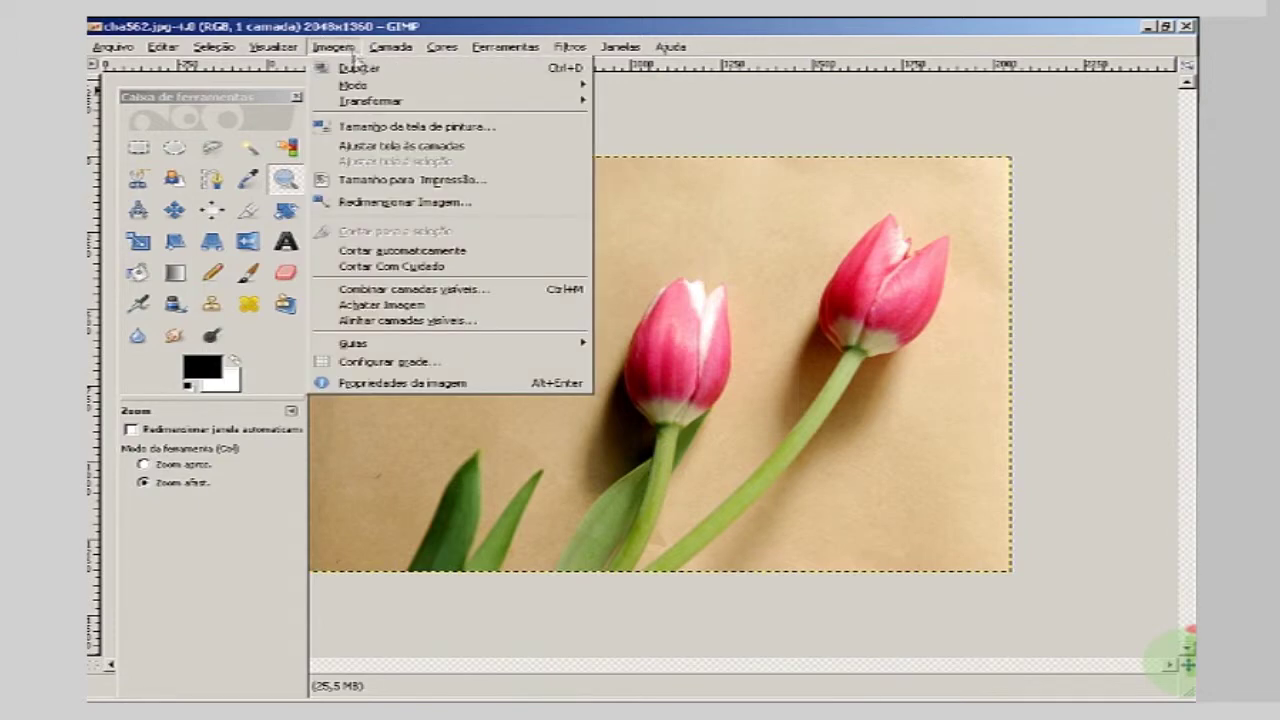
pyautogui.click(418, 179)
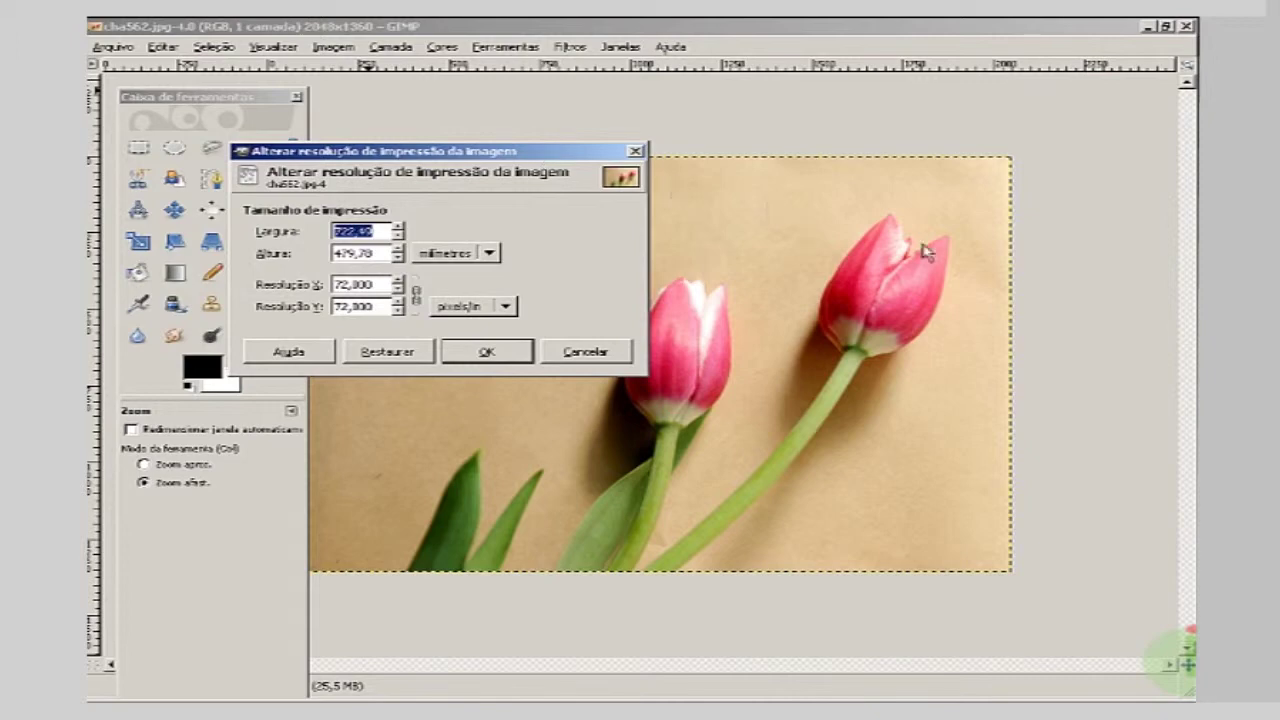
pyautogui.moveTo(925, 252); pyautogui.dragTo(963, 251)
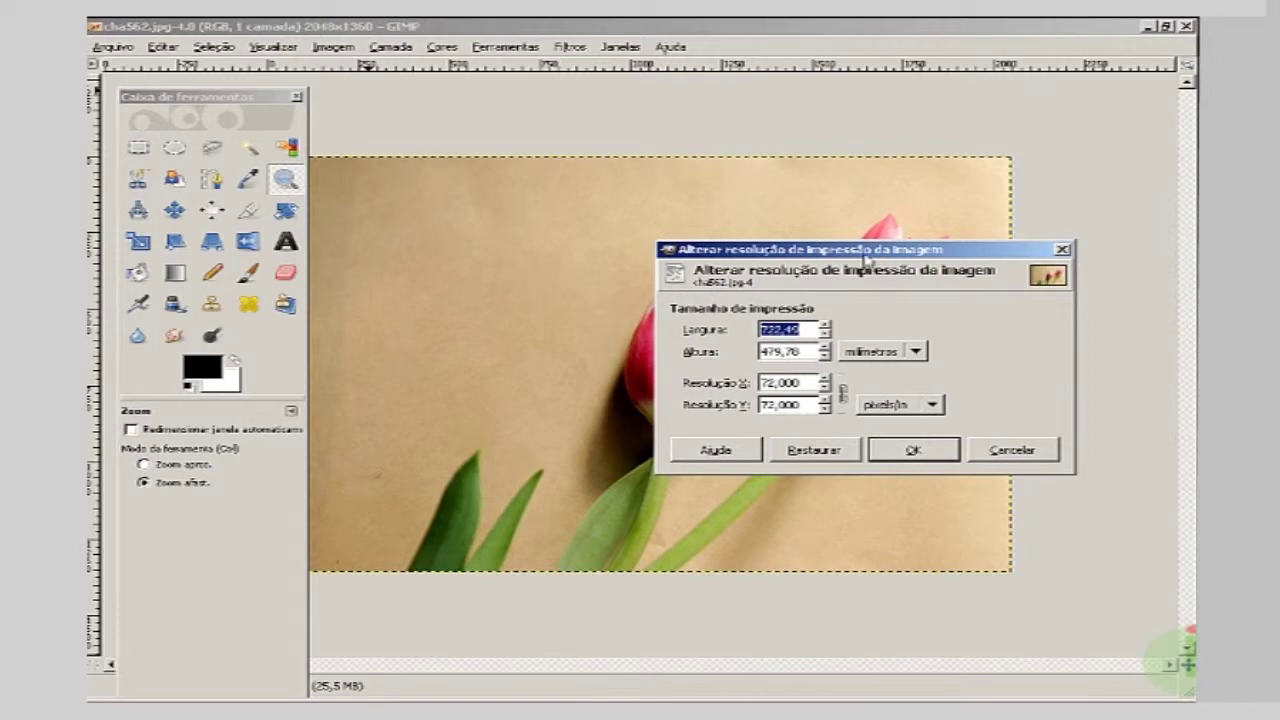
pyautogui.moveTo(867, 256); pyautogui.dragTo(922, 313)
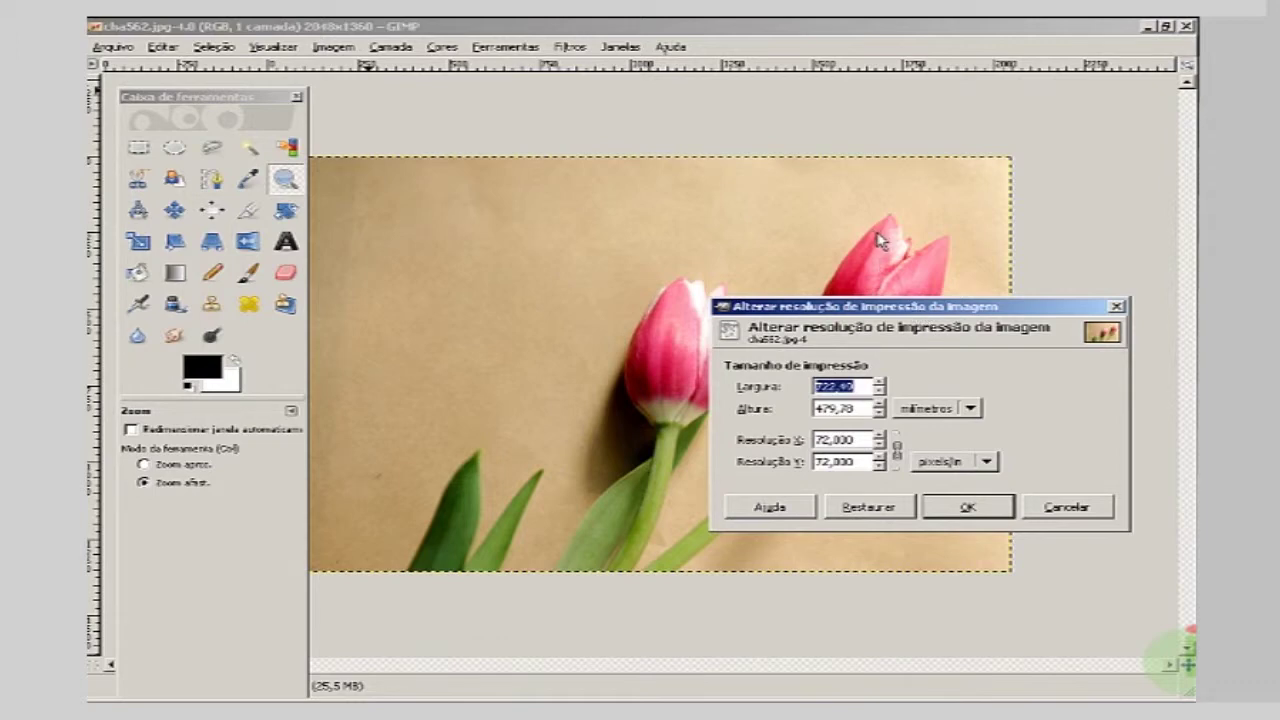
pyautogui.moveTo(922, 312); pyautogui.dragTo(879, 236)
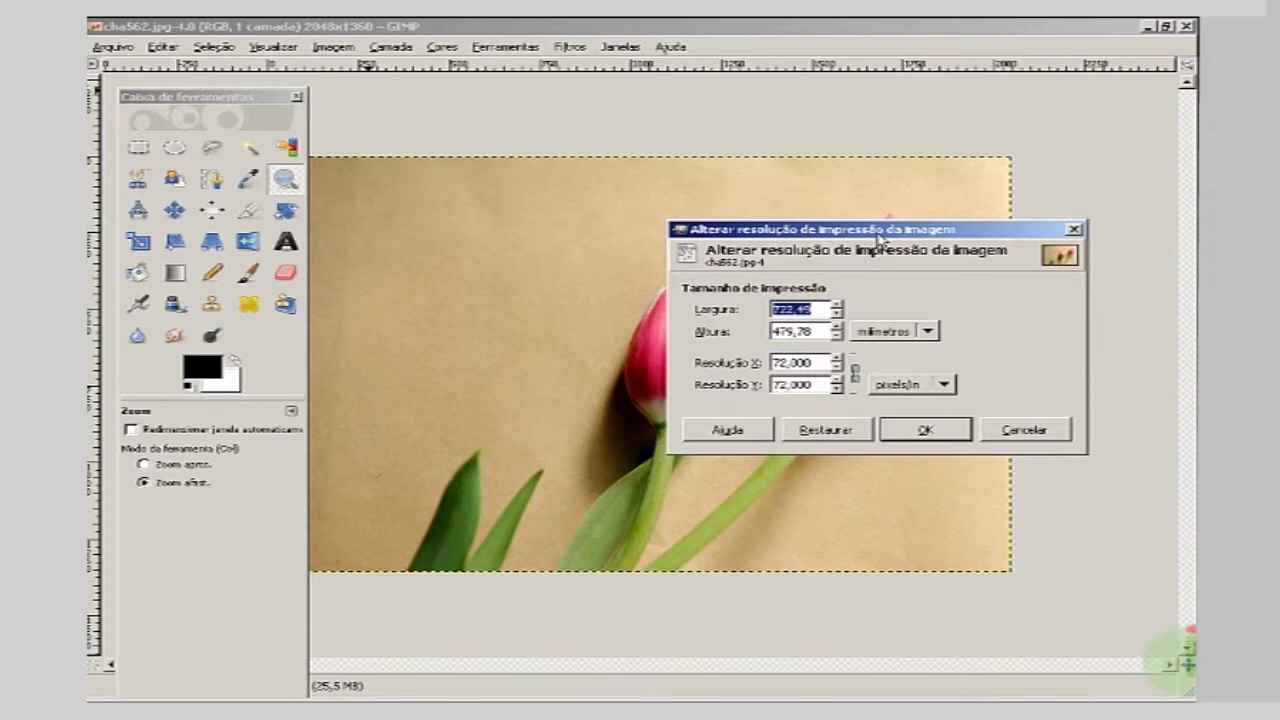
pyautogui.moveTo(864, 224); pyautogui.dragTo(860, 177)
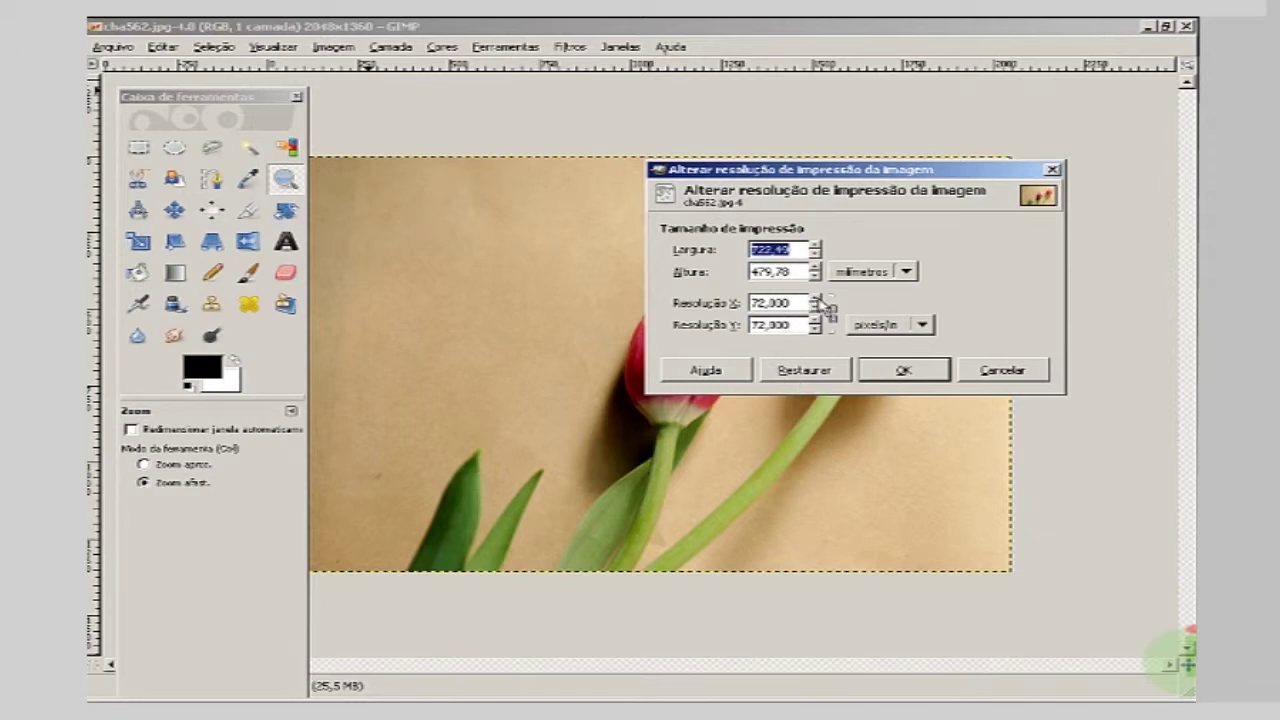
pyautogui.click(815, 298)
pyautogui.moveTo(800, 307); pyautogui.dragTo(693, 305)
pyautogui.write('150')
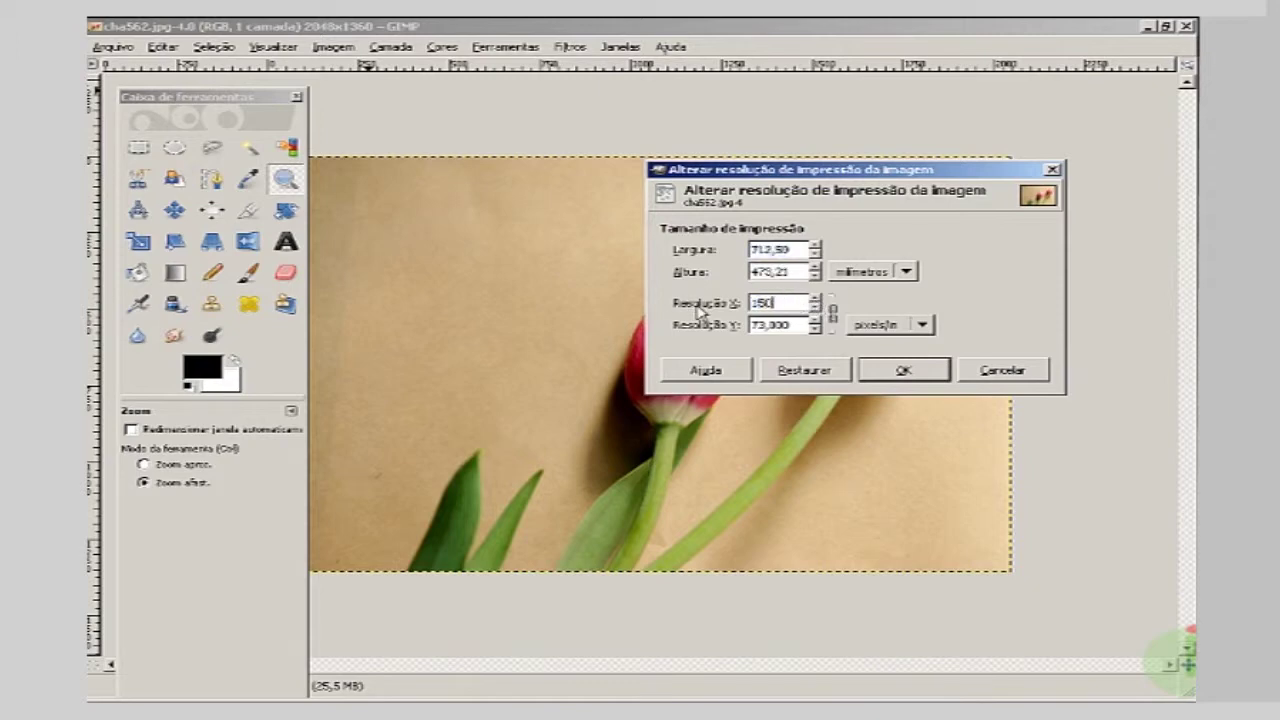
pyautogui.press('Tab')
pyautogui.press('Tab')
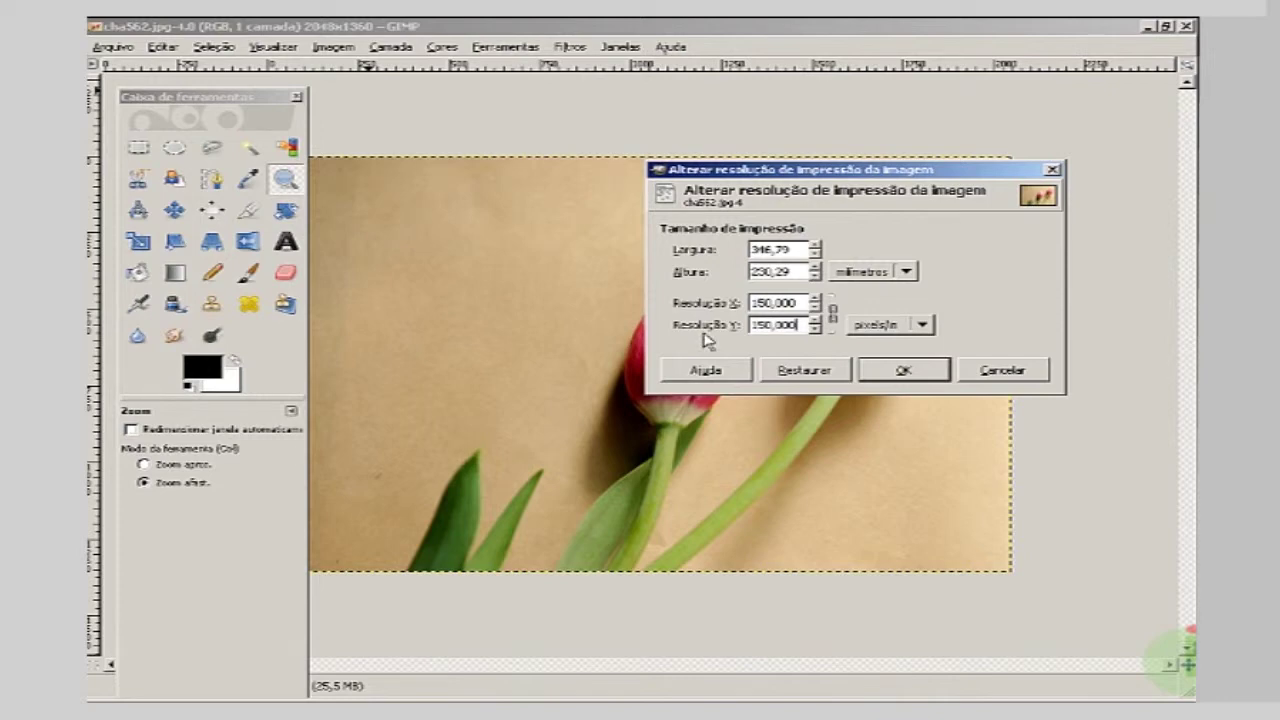
pyautogui.click(930, 376)
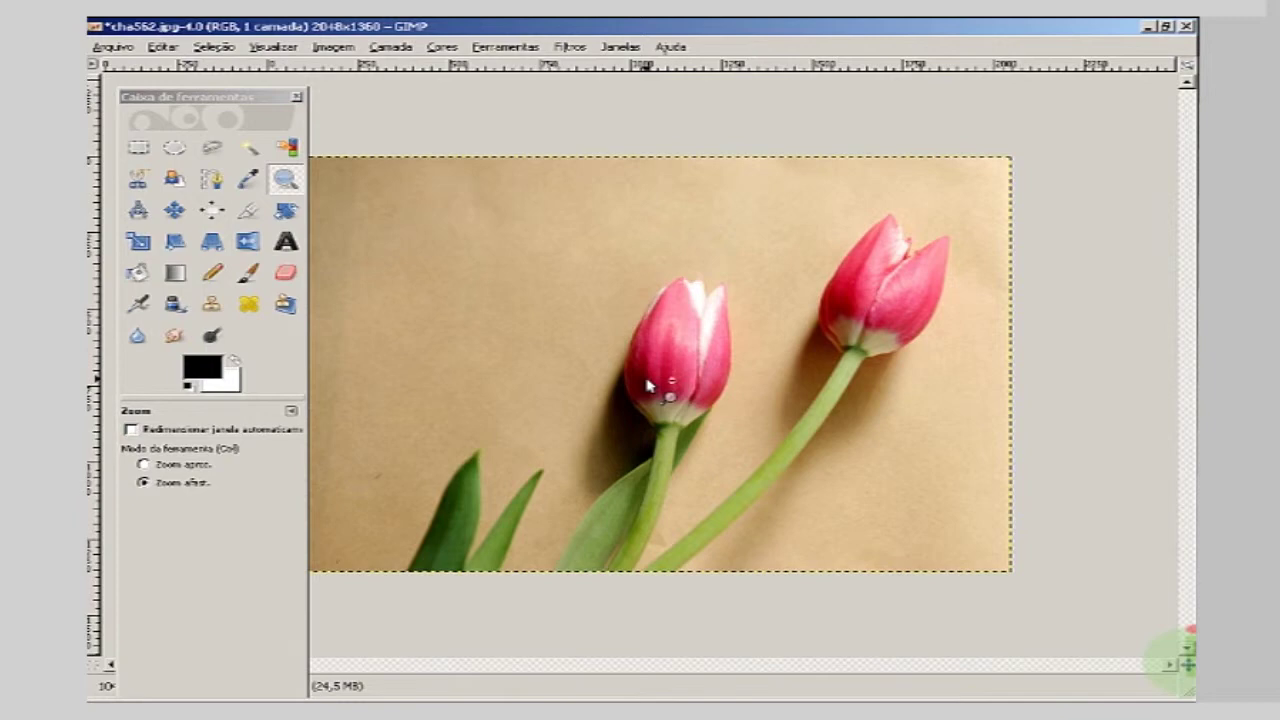
# - Reopen the print resolution settings and move the dialog clear of the toolbox and the middle tulip
pyautogui.click(333, 47)
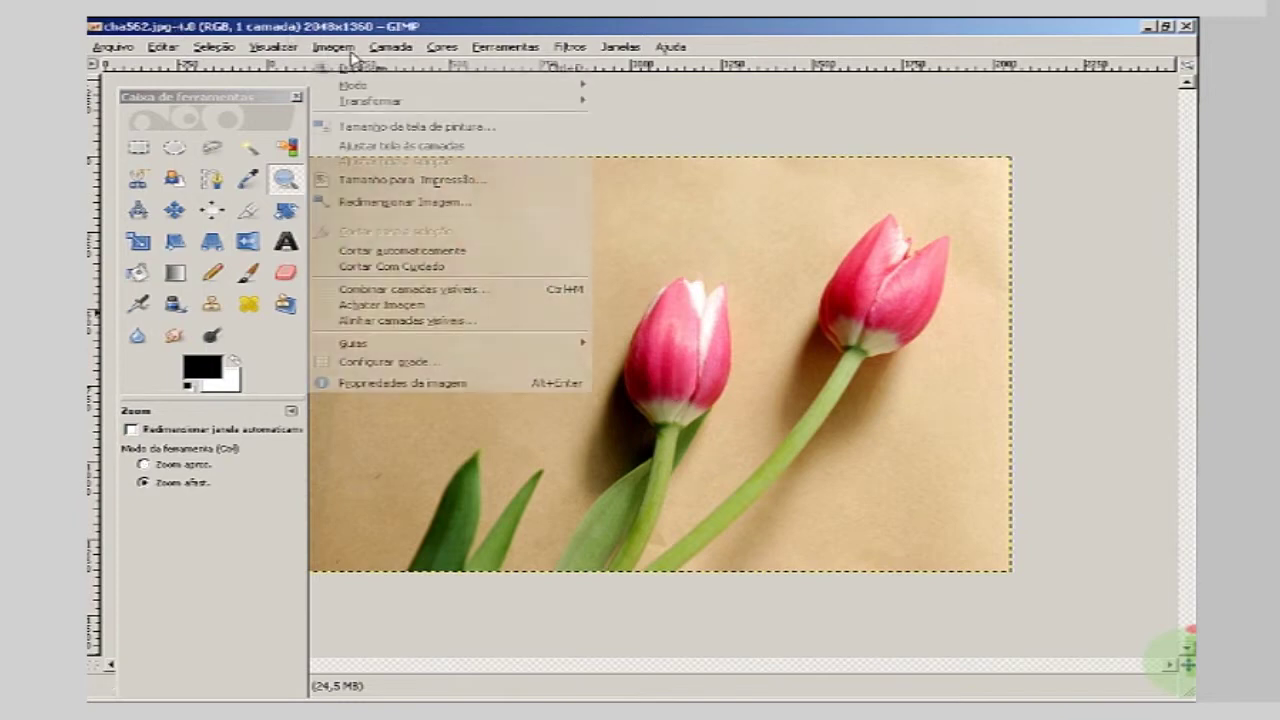
pyautogui.click(430, 180)
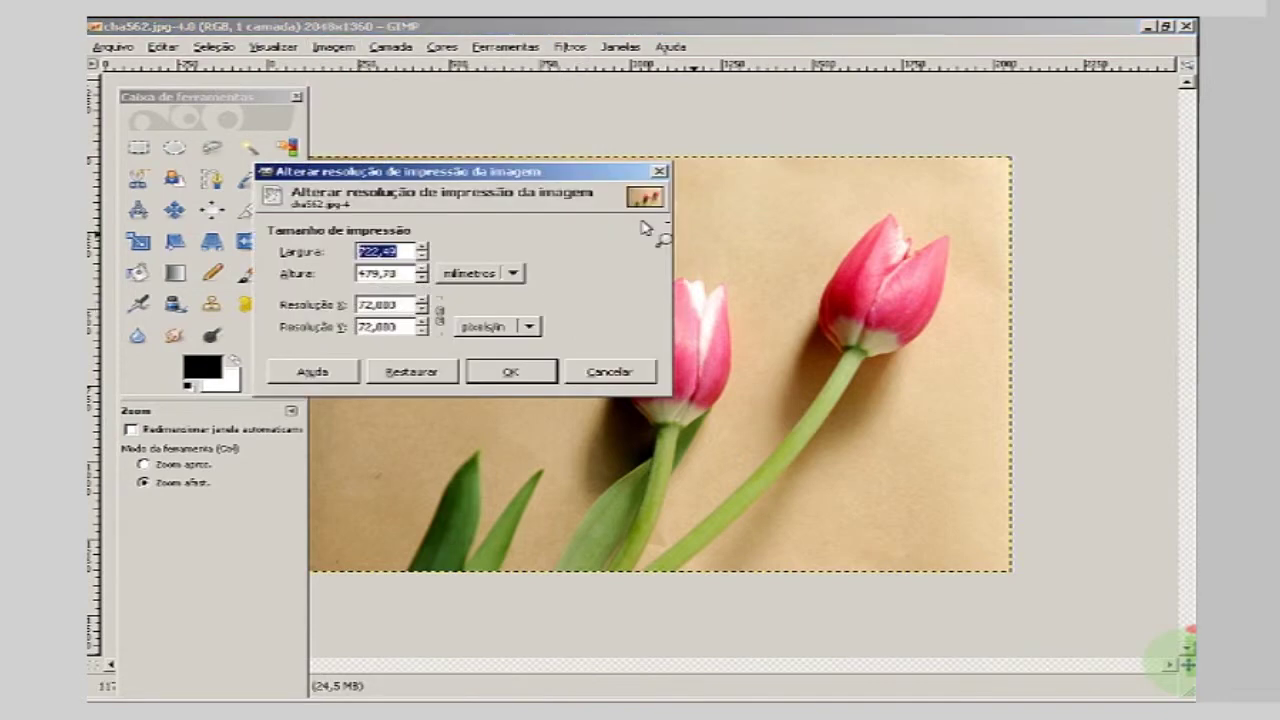
pyautogui.moveTo(523, 180); pyautogui.dragTo(960, 100)
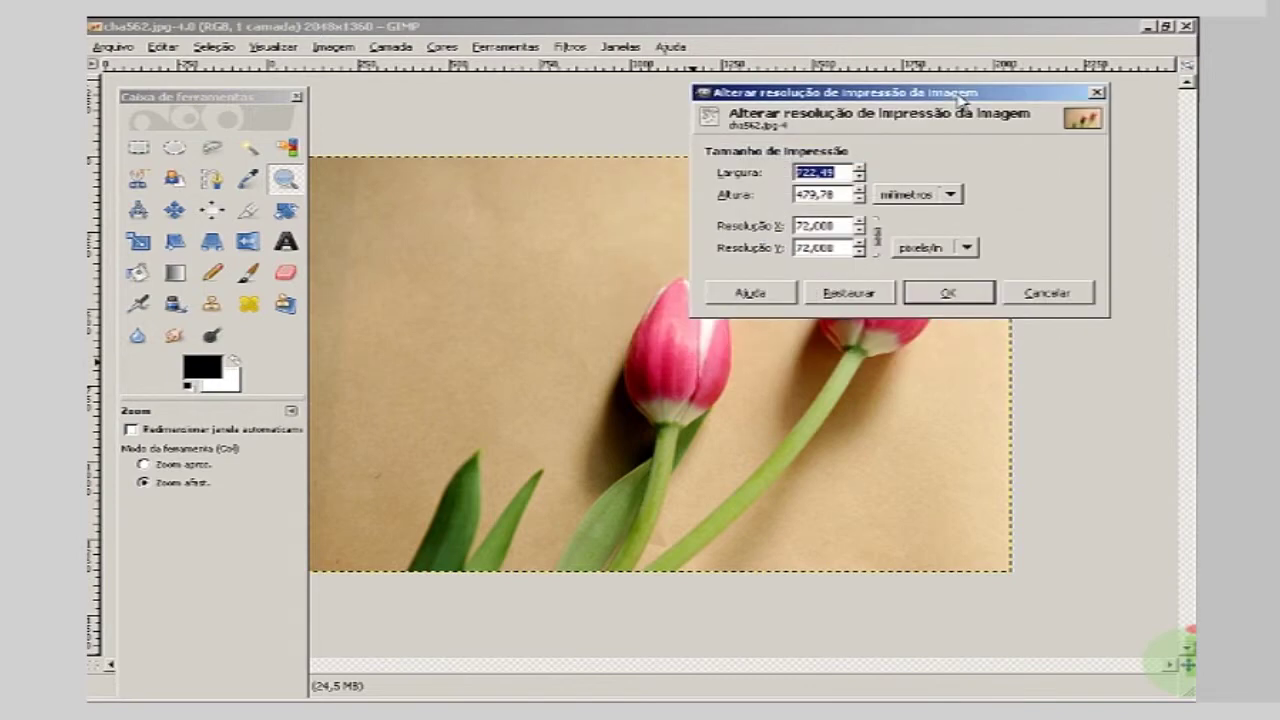